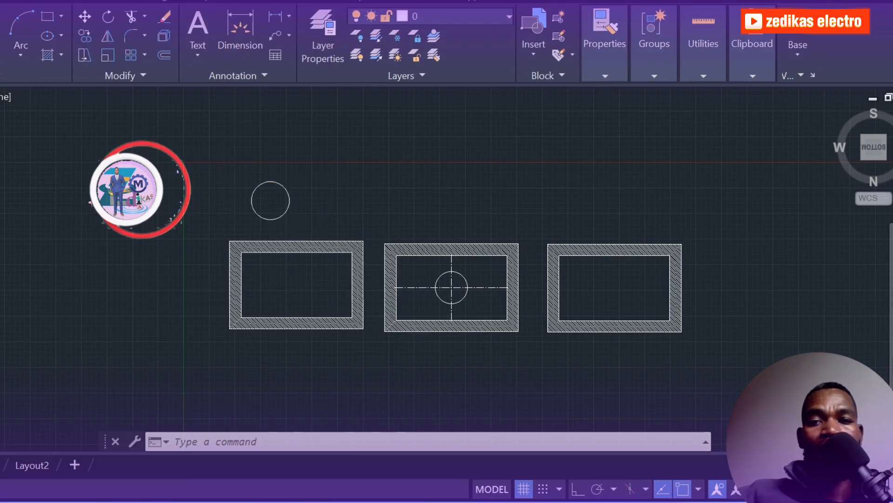
# Step: Examine the three hatched rectangular frames and the circle with crossing centerlines inside the middle one
pyautogui.scroll(2, 340, 219)
pyautogui.scroll(-2, 288, 217)
pyautogui.scroll(4, 287, 295)
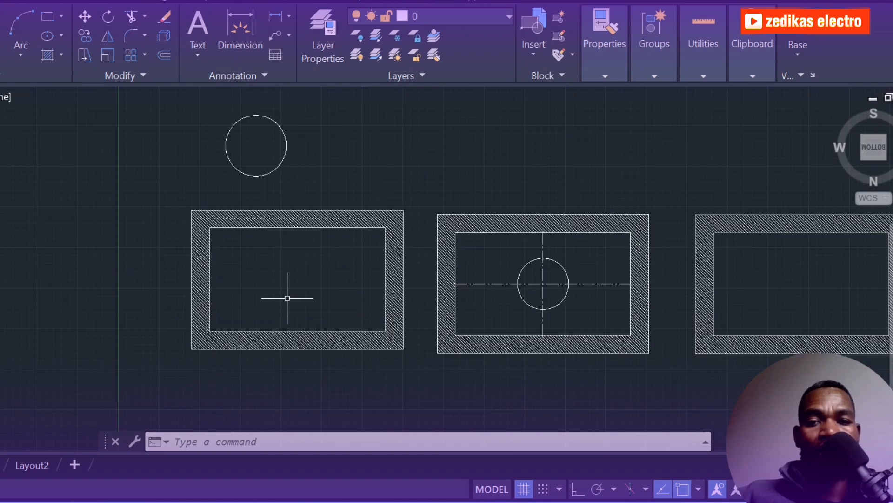
pyautogui.scroll(-2, 287, 296)
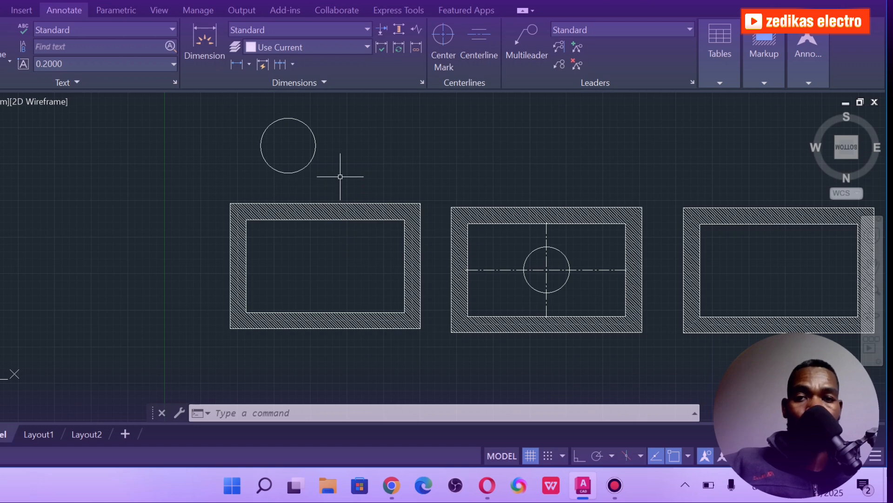
pyautogui.click(4, 10)
pyautogui.moveTo(322, 248); pyautogui.dragTo(364, 271, button='middle')
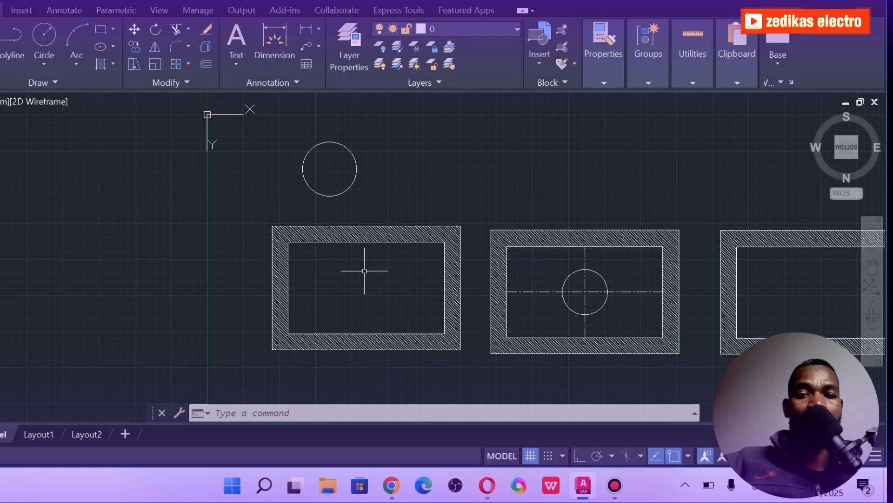
pyautogui.scroll(2, 354, 276)
pyautogui.scroll(-2, 352, 276)
pyautogui.scroll(4, 375, 293)
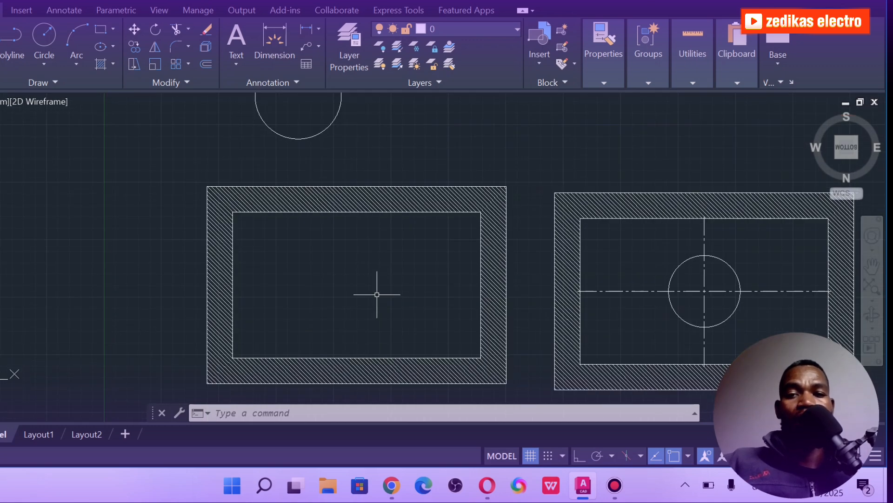
pyautogui.scroll(-6, 377, 289)
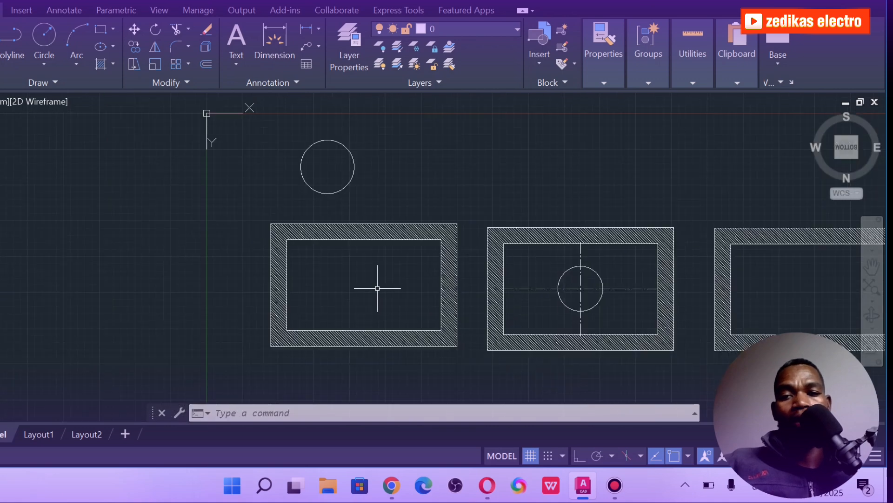
pyautogui.scroll(4, 377, 311)
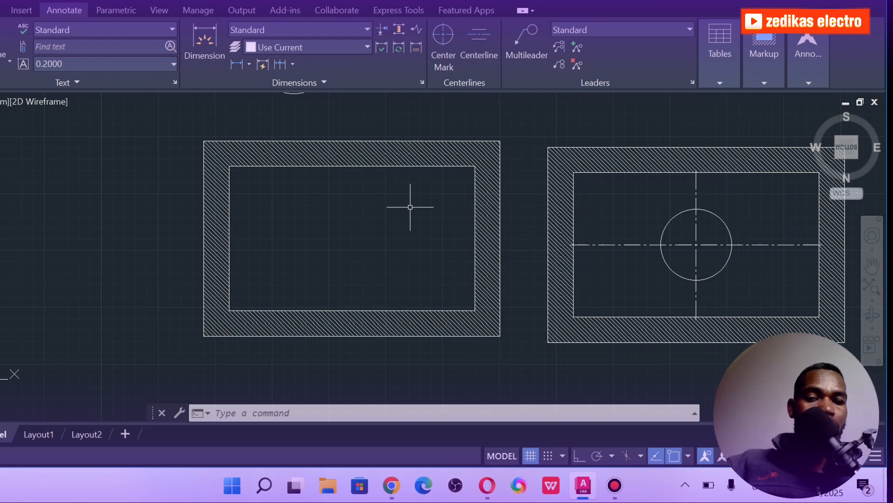
pyautogui.scroll(2, 205, 144)
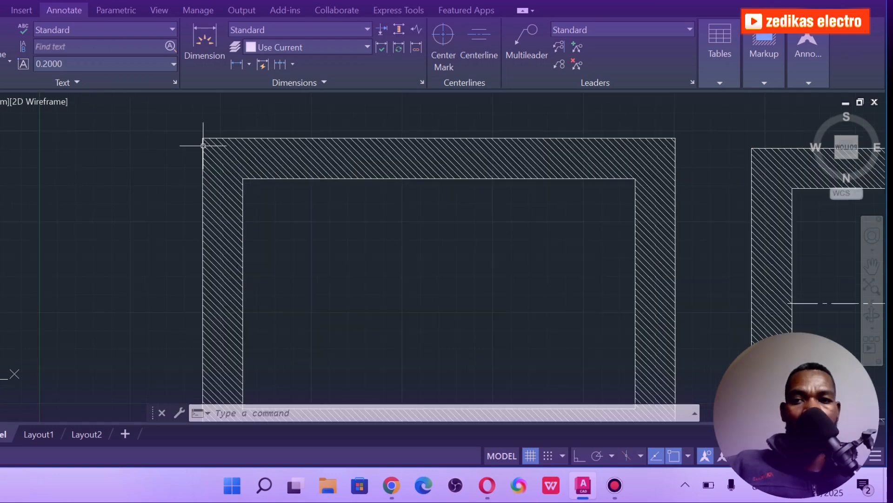
pyautogui.scroll(-6, 205, 144)
pyautogui.scroll(4, 415, 210)
pyautogui.scroll(-7, 409, 195)
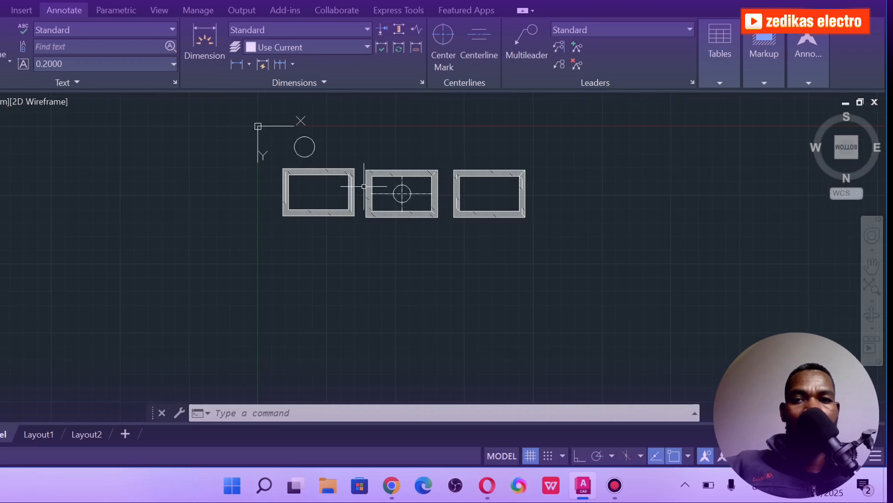
pyautogui.scroll(4, 302, 170)
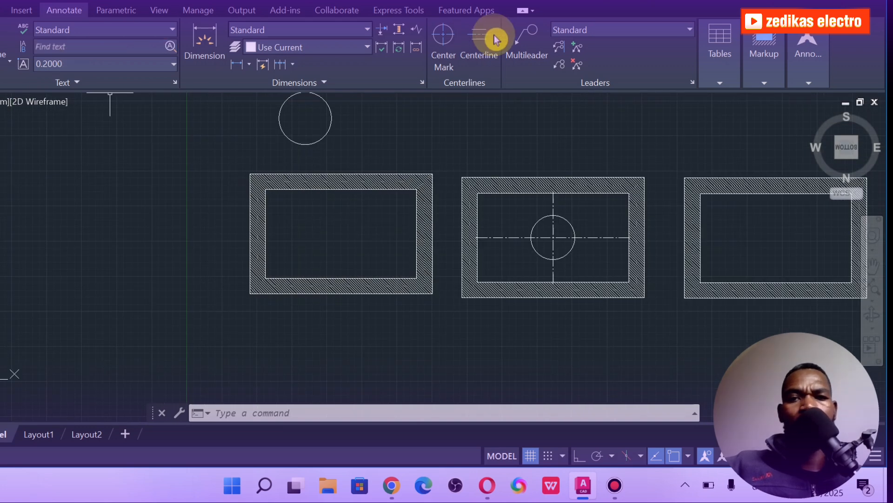
# Step: Add a vertical centerline to the first hatched frame between its inner right and inner left edges
pyautogui.click(477, 57)
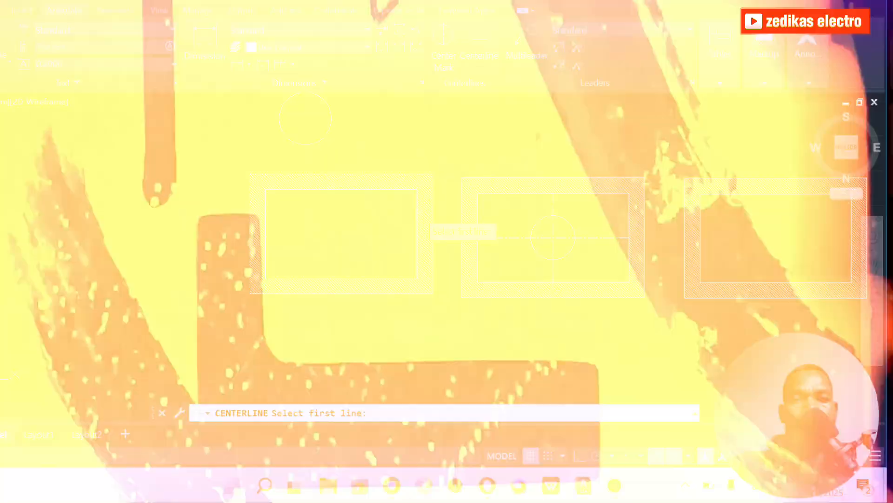
pyautogui.click(417, 210)
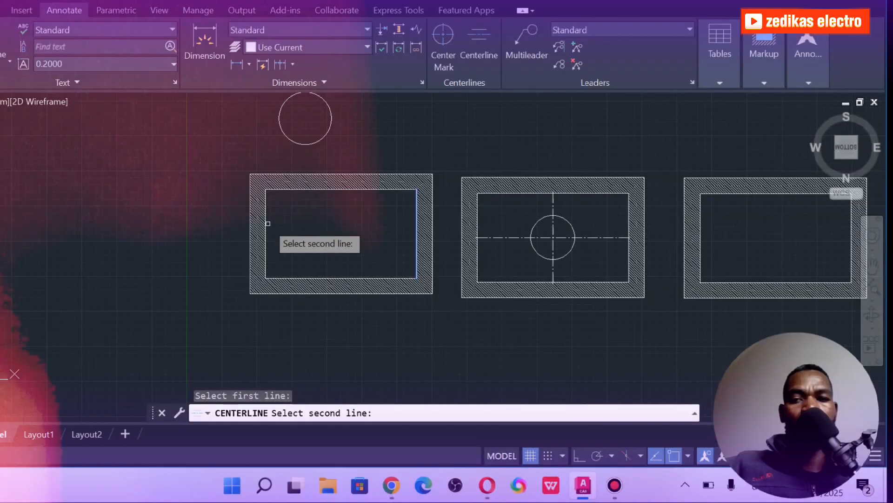
pyautogui.click(268, 223)
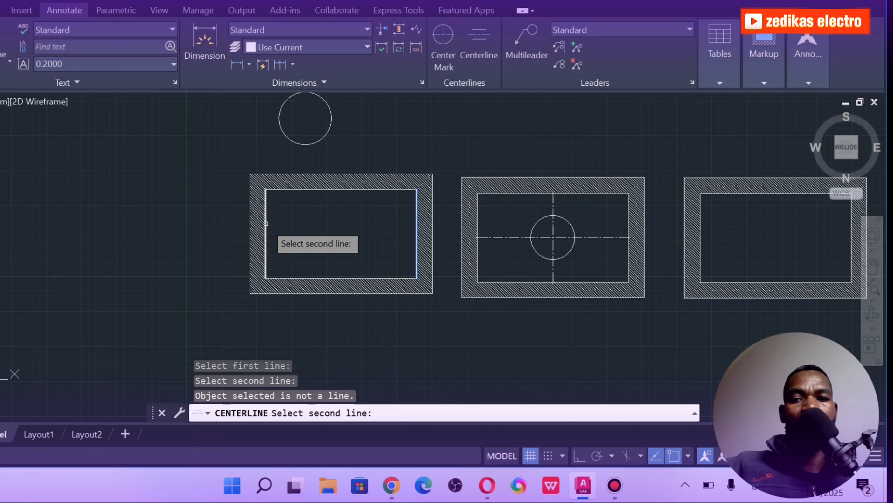
pyautogui.click(268, 223)
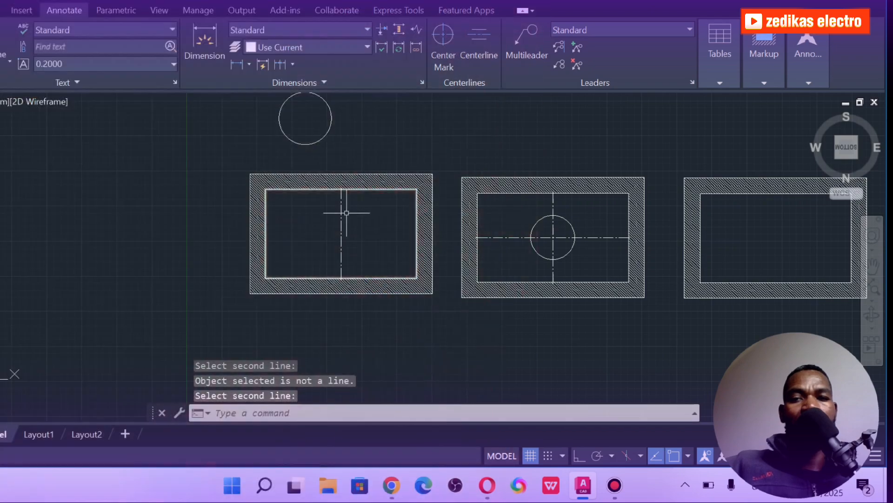
# Step: Add a horizontal centerline to the first hatched frame between its inner bottom and inner top edges
pyautogui.scroll(4, 356, 219)
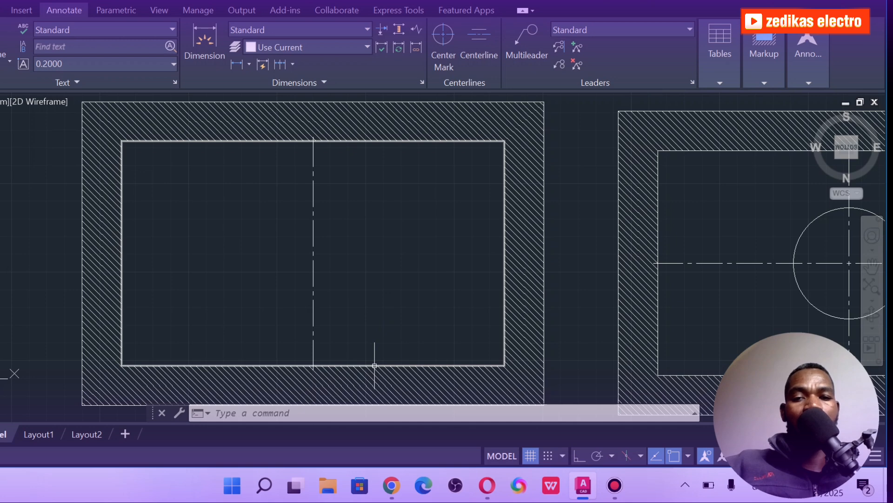
pyautogui.click(479, 35)
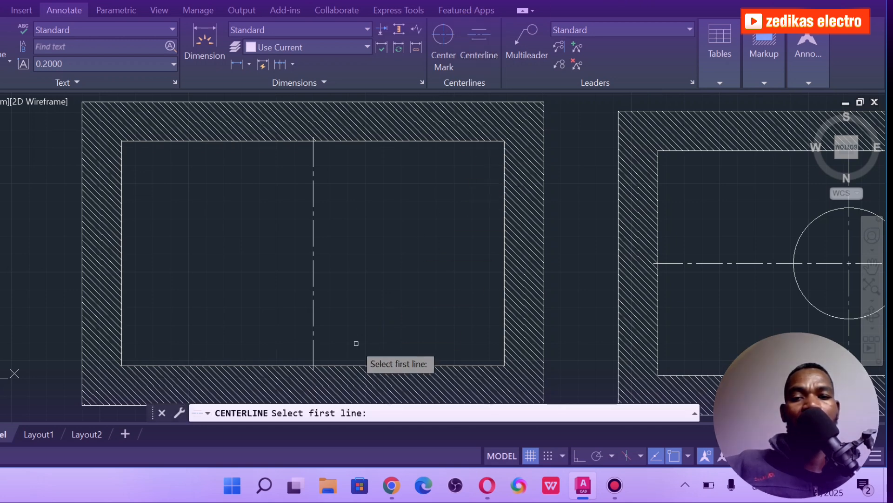
pyautogui.click(349, 366)
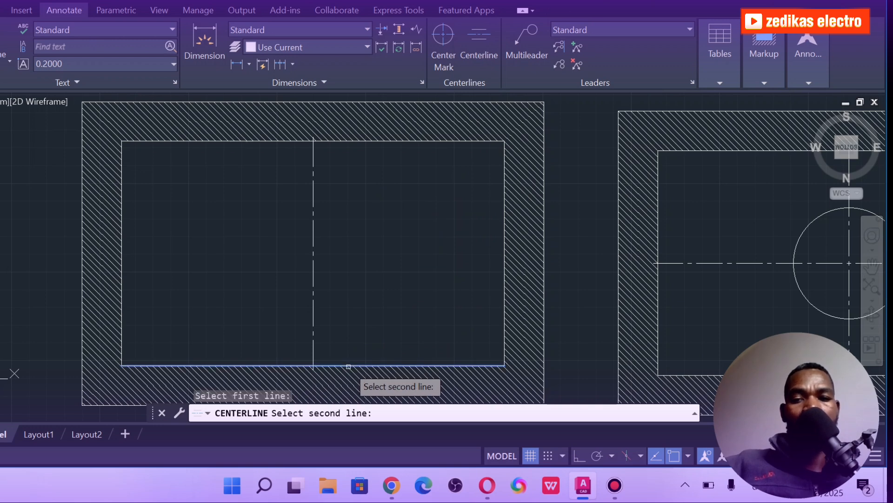
pyautogui.click(355, 142)
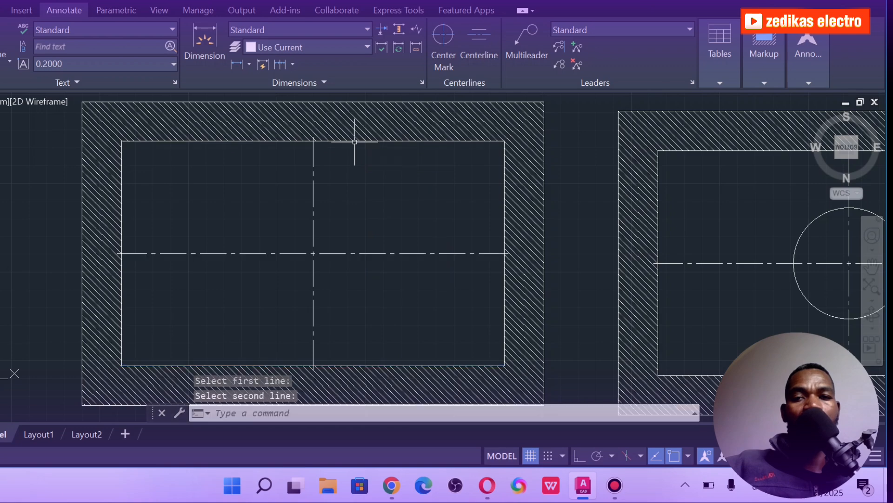
# Step: Draw a circle centred on the intersection of the first frame's two centerlines, its radius ending short of the inner bottom edge
pyautogui.scroll(3, 313, 279)
pyautogui.scroll(-3, 313, 279)
pyautogui.scroll(2, 313, 277)
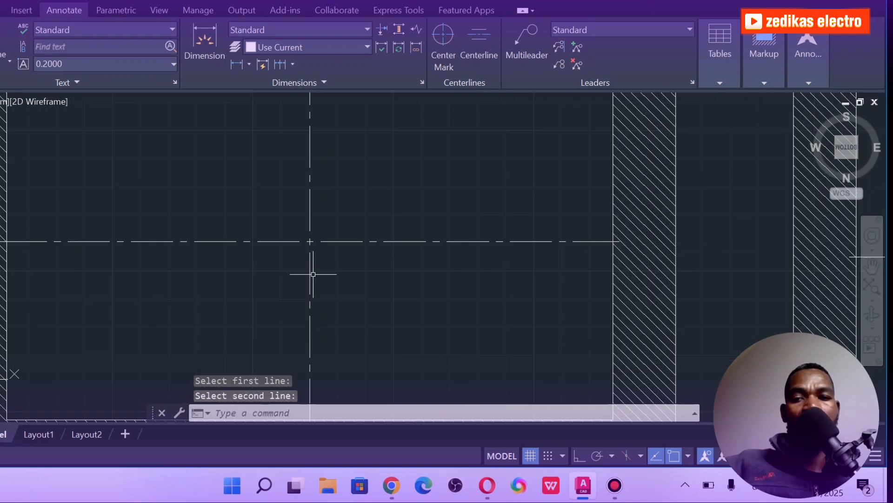
pyautogui.scroll(-2, 313, 274)
pyautogui.scroll(-2, 309, 265)
pyautogui.scroll(3, 309, 265)
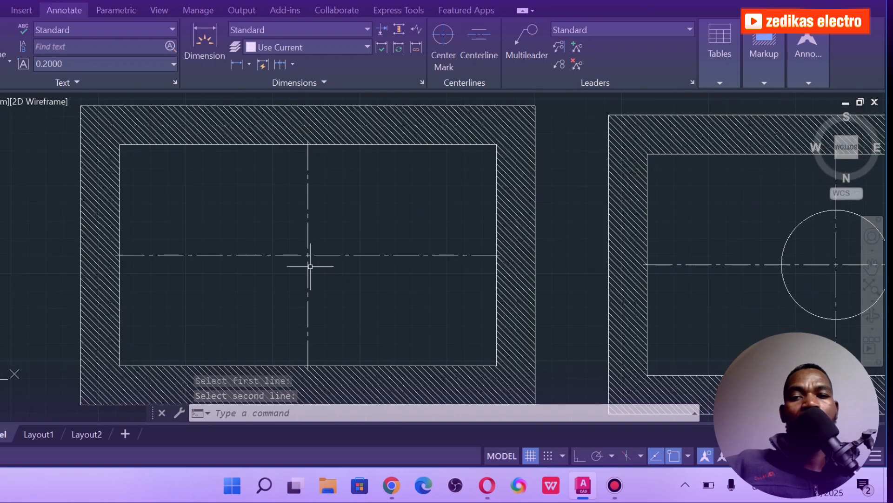
pyautogui.click(5, 11)
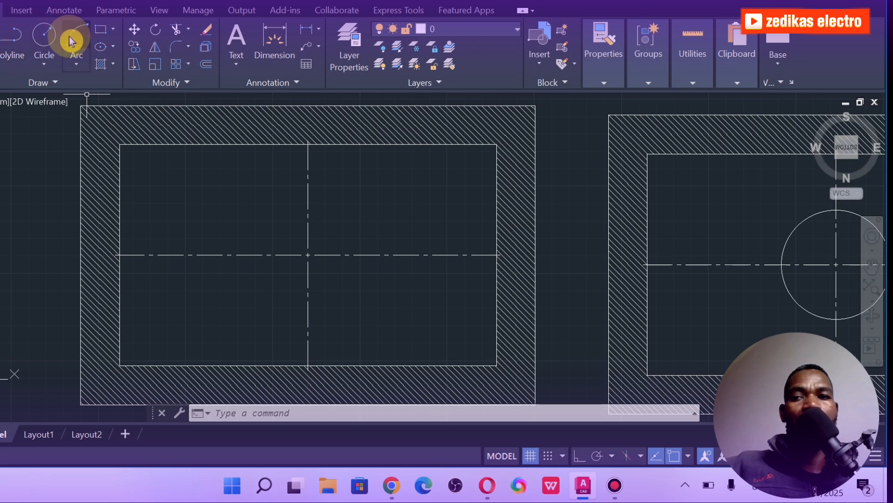
pyautogui.click(44, 36)
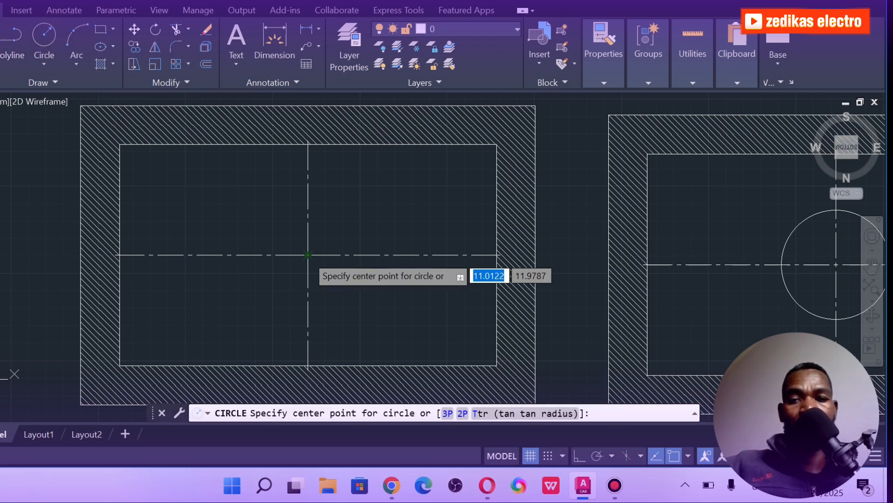
pyautogui.click(307, 254)
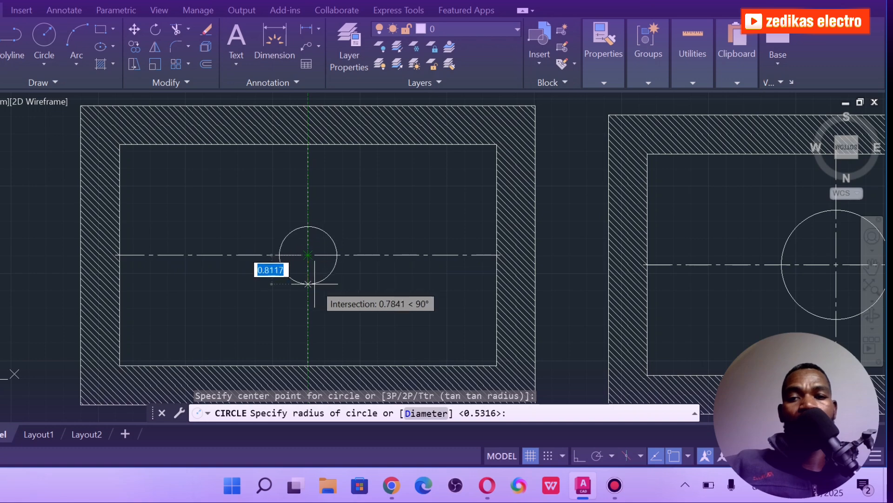
pyautogui.click(320, 330)
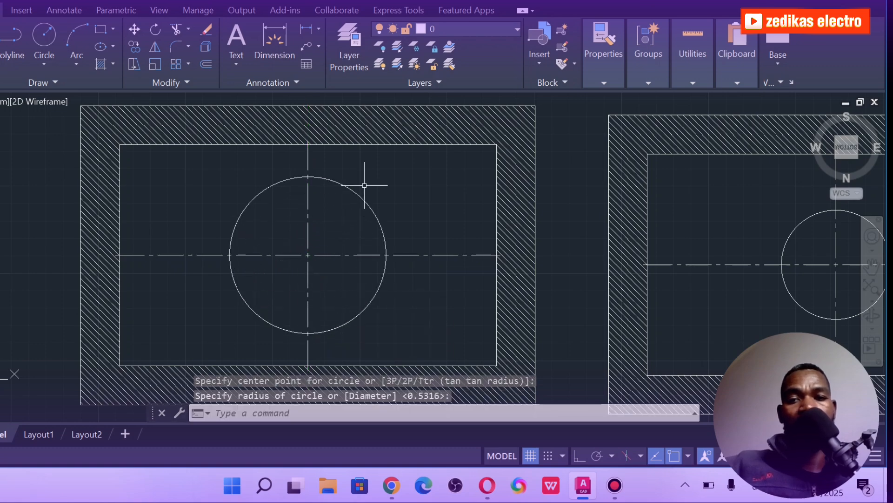
# Step: Compare the first and middle frames with their centred circles against the empty third frame
pyautogui.scroll(-4, 364, 188)
pyautogui.scroll(2, 365, 188)
pyautogui.scroll(-2, 368, 191)
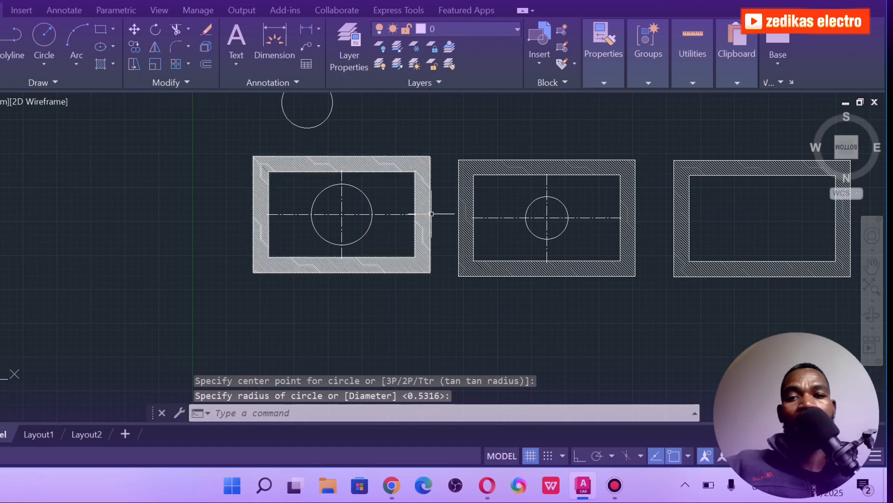
pyautogui.scroll(2, 432, 177)
pyautogui.scroll(-4, 562, 214)
pyautogui.scroll(5, 698, 216)
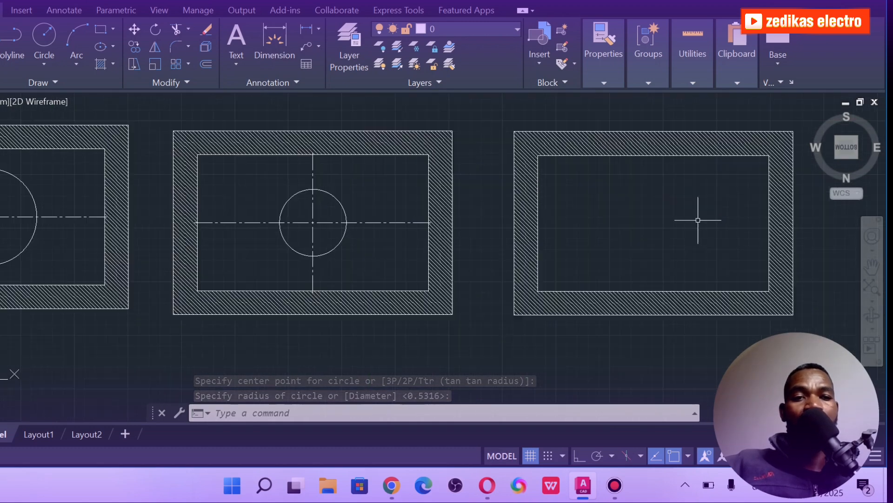
pyautogui.scroll(-3, 697, 219)
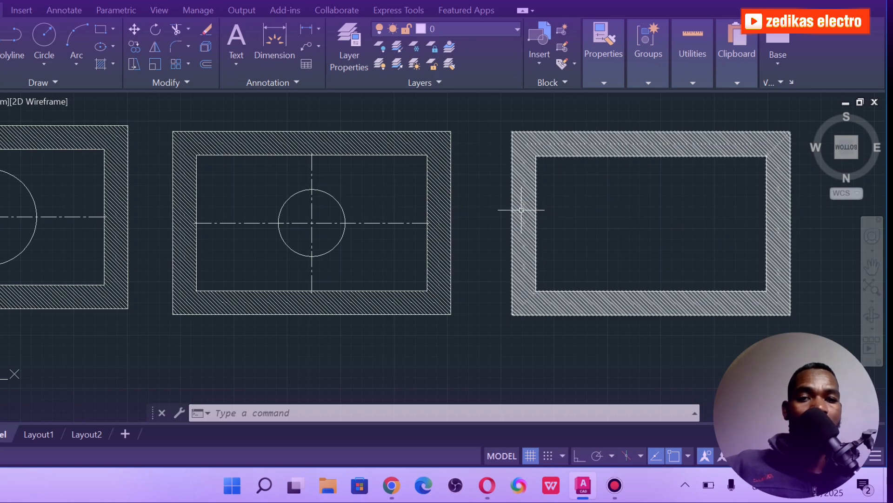
pyautogui.scroll(2, 670, 165)
pyautogui.scroll(-2, 672, 166)
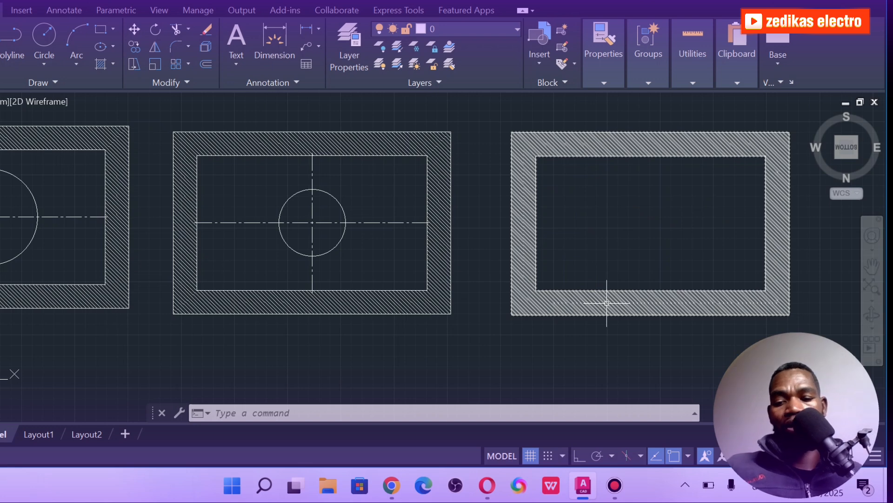
# Step: Use the CENTERLINE command to add a vertical centerline between the inner left and right edges of the third frame
pyautogui.write('CEN')
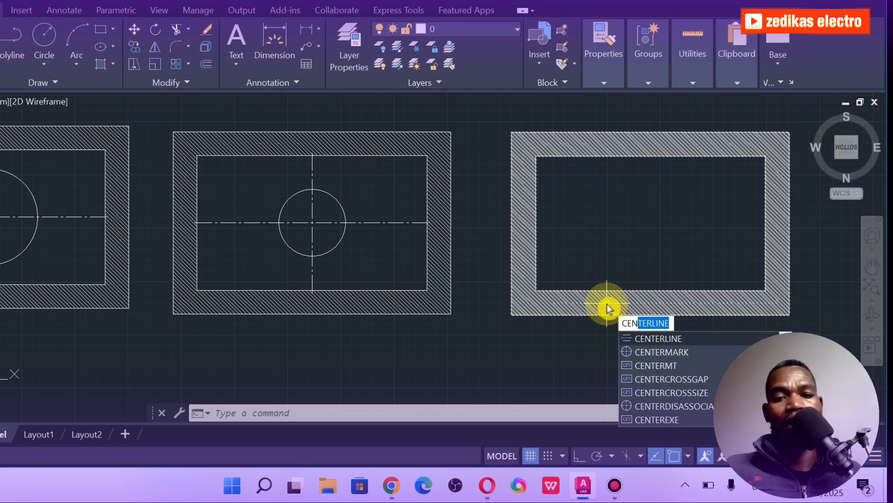
pyautogui.click(662, 340)
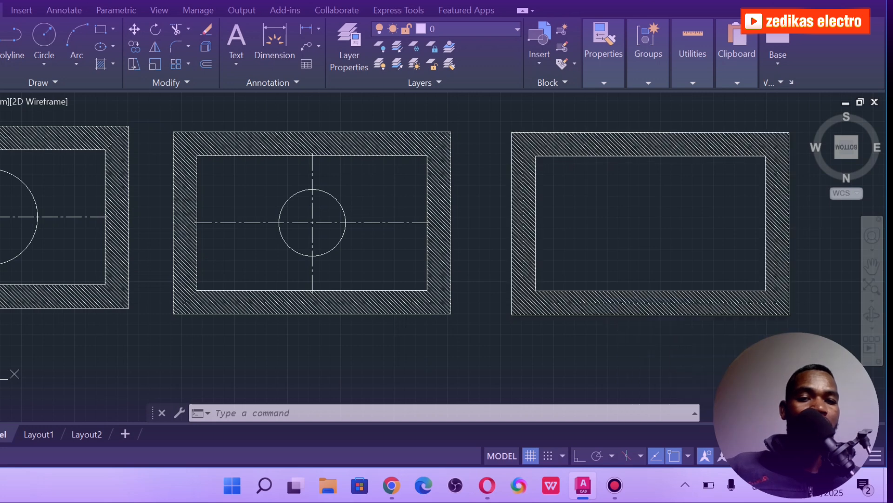
pyautogui.click(537, 223)
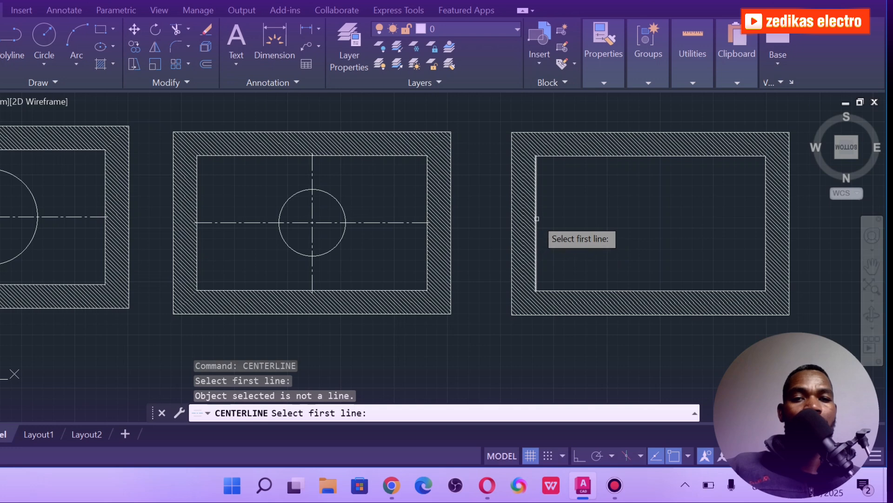
pyautogui.click(537, 218)
pyautogui.click(765, 196)
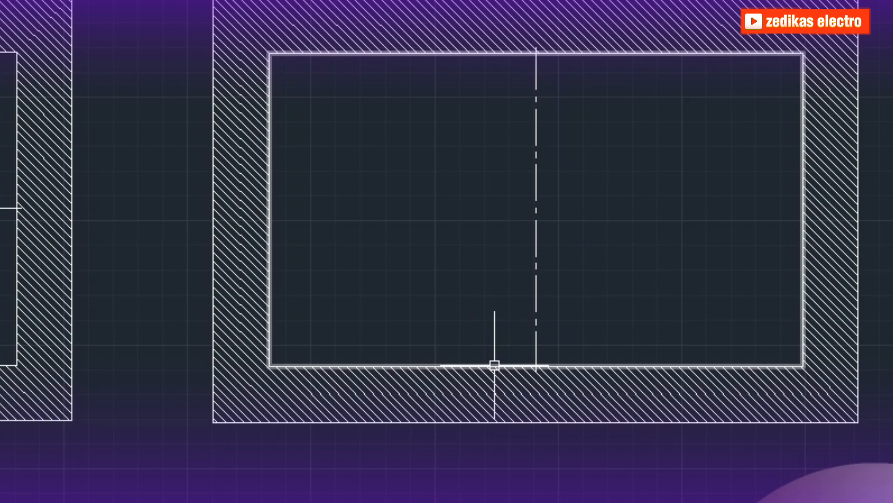
# Step: Use the CENTERLINE command to add a horizontal centerline between the inner bottom and top edges of the third frame
pyautogui.write('ce')
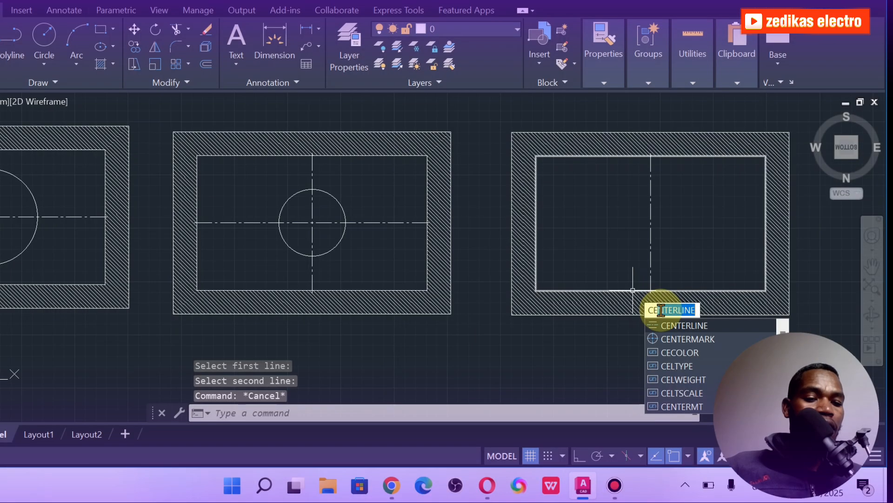
pyautogui.press('Return')
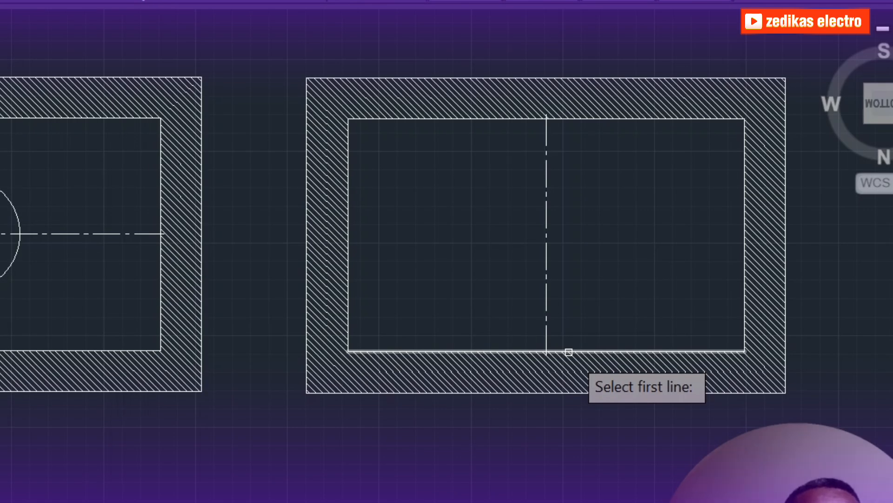
pyautogui.click(568, 351)
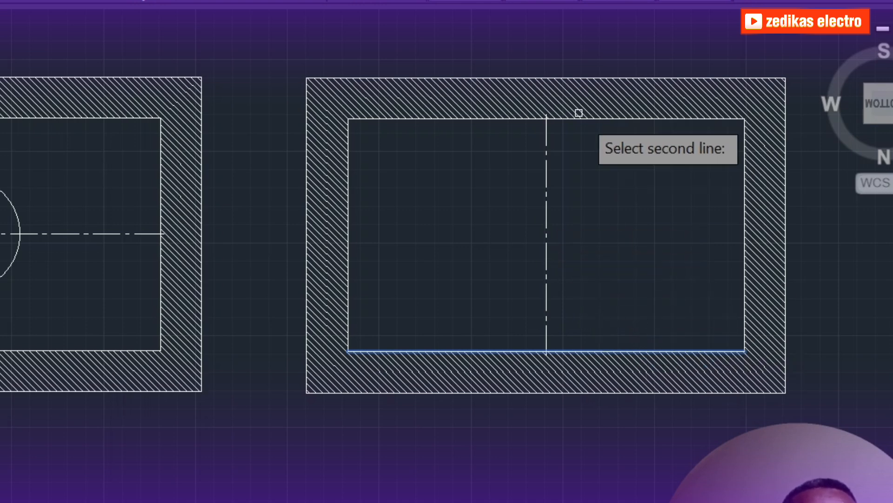
pyautogui.click(578, 119)
pyautogui.scroll(5, 554, 239)
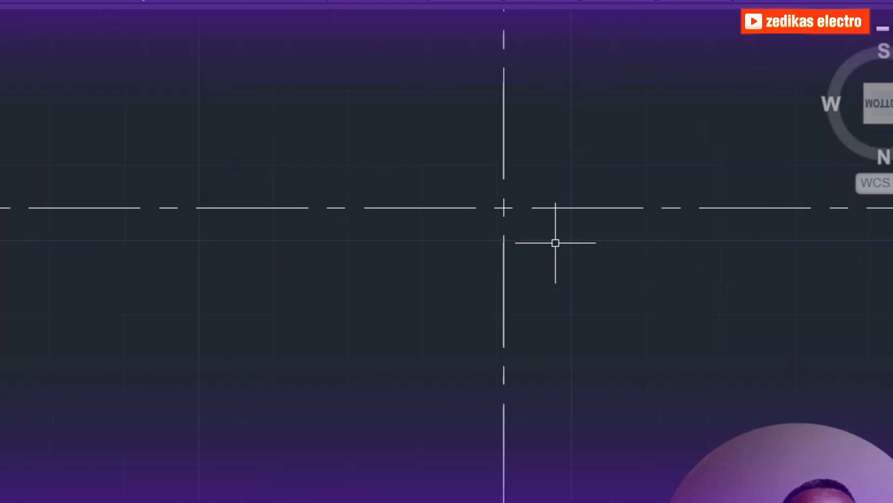
# Step: Draw a circle centred on the intersection of the third frame's two centerlines, its radius reaching just over halfway to the inner bottom edge
pyautogui.scroll(-3, 554, 241)
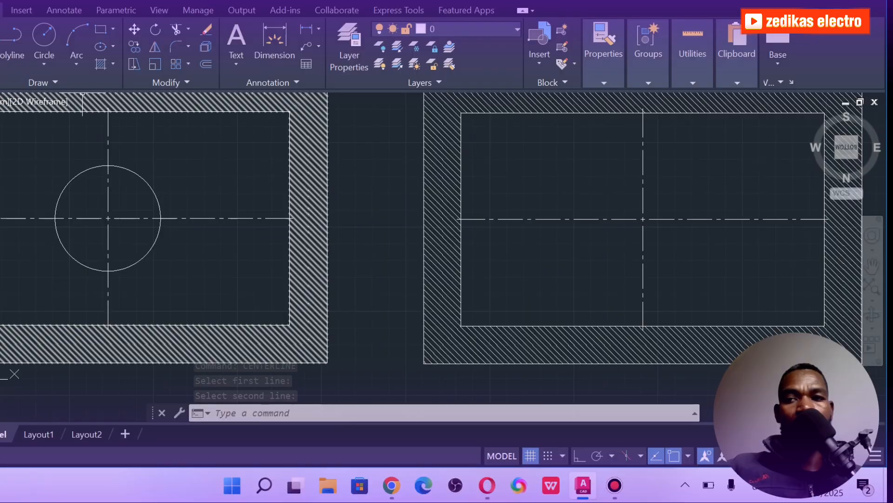
pyautogui.click(39, 37)
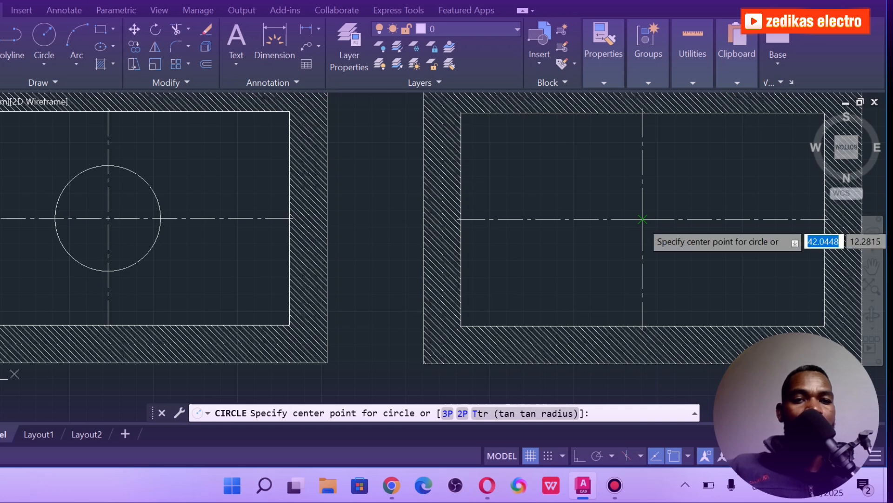
pyautogui.click(643, 219)
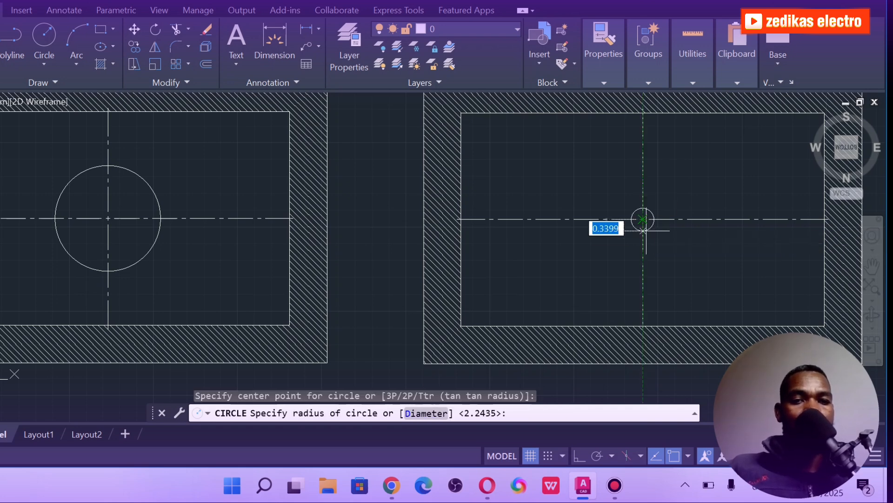
pyautogui.click(648, 280)
pyautogui.scroll(-6, 650, 214)
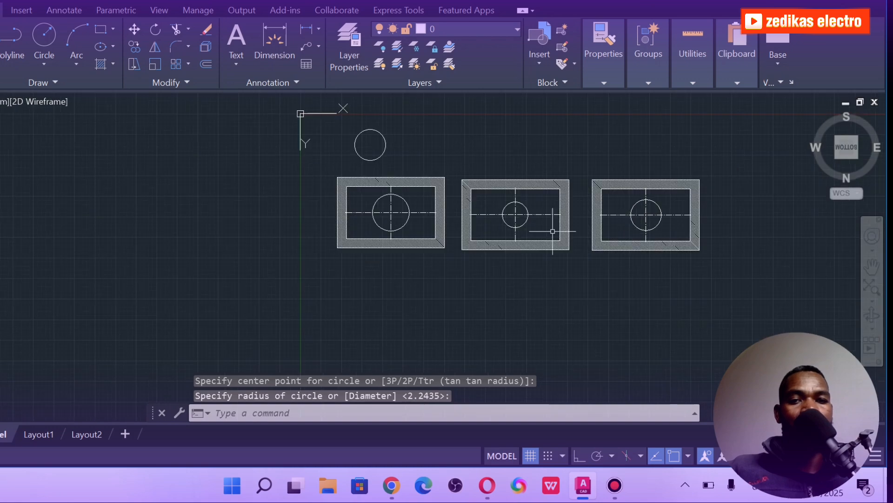
pyautogui.scroll(4, 378, 203)
pyautogui.scroll(-2, 369, 199)
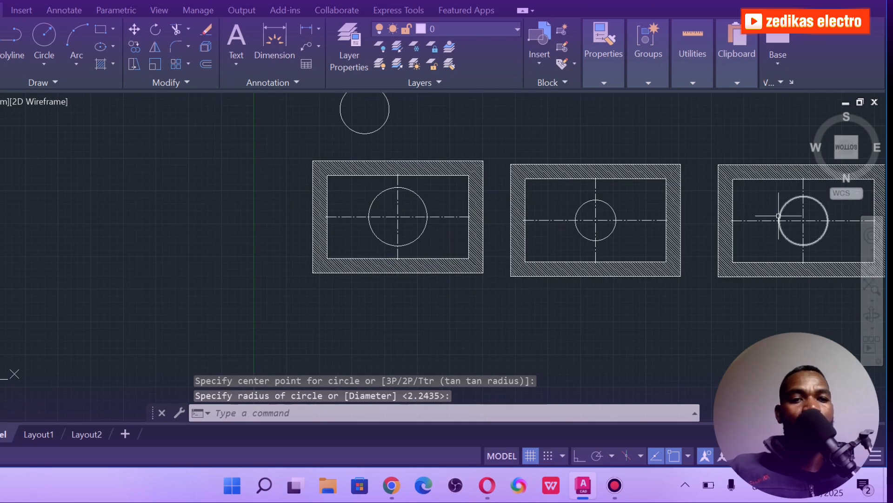
pyautogui.scroll(4, 778, 216)
pyautogui.scroll(-6, 489, 231)
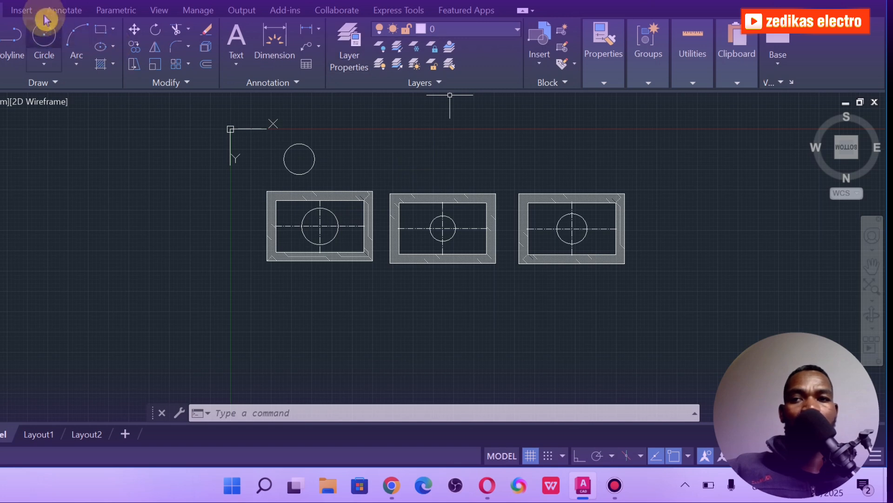
# Step: Add a center mark to the standalone circle above the first frame, using the annotation Center Mark tool
pyautogui.click(63, 11)
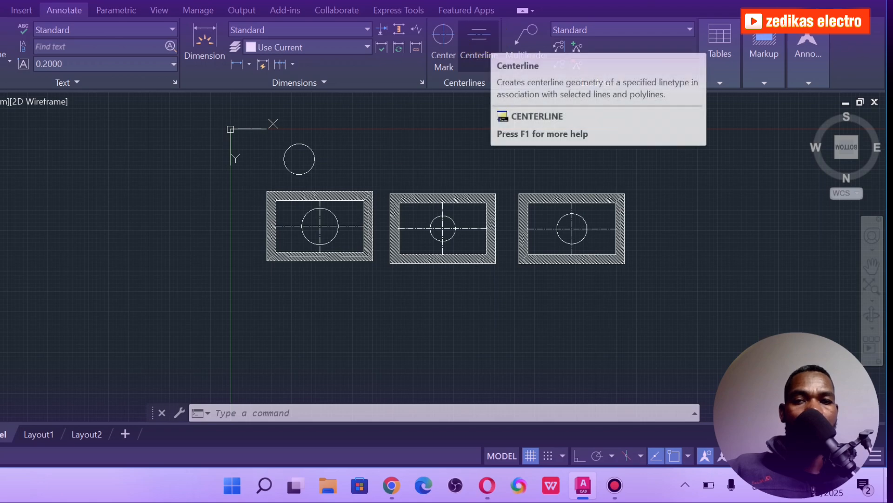
pyautogui.scroll(-5, 319, 175)
pyautogui.scroll(8, 269, 159)
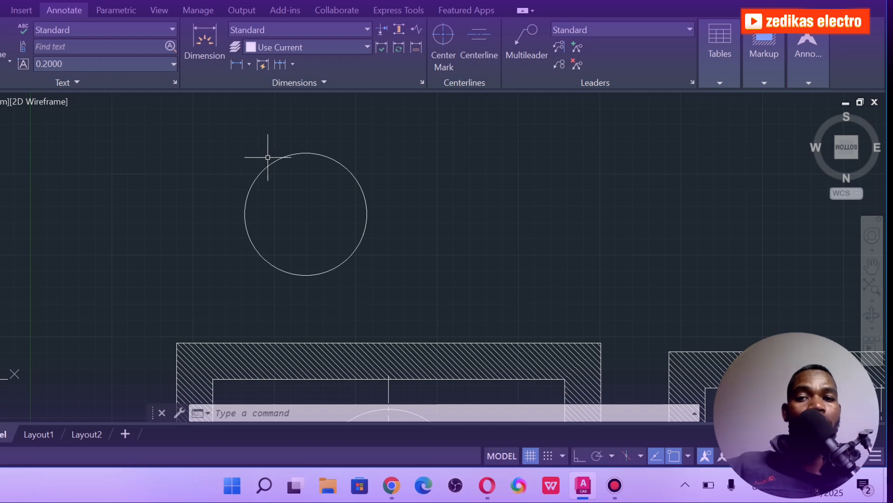
pyautogui.scroll(2, 275, 155)
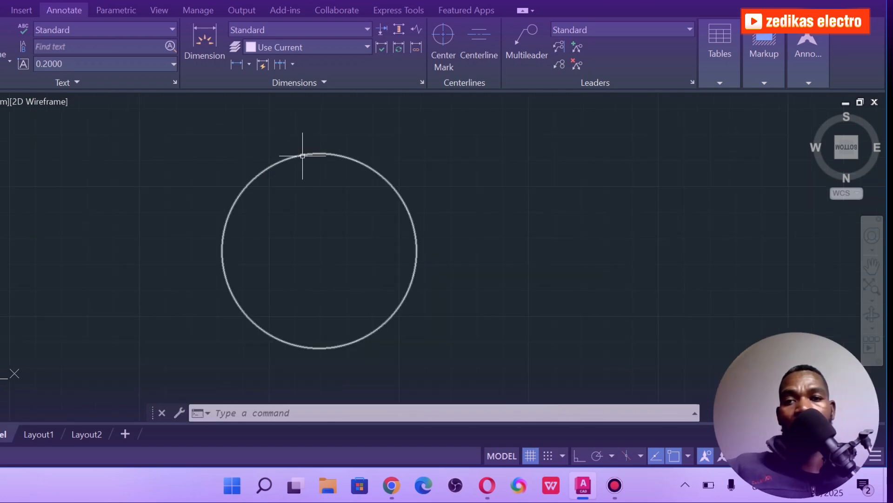
pyautogui.click(303, 156)
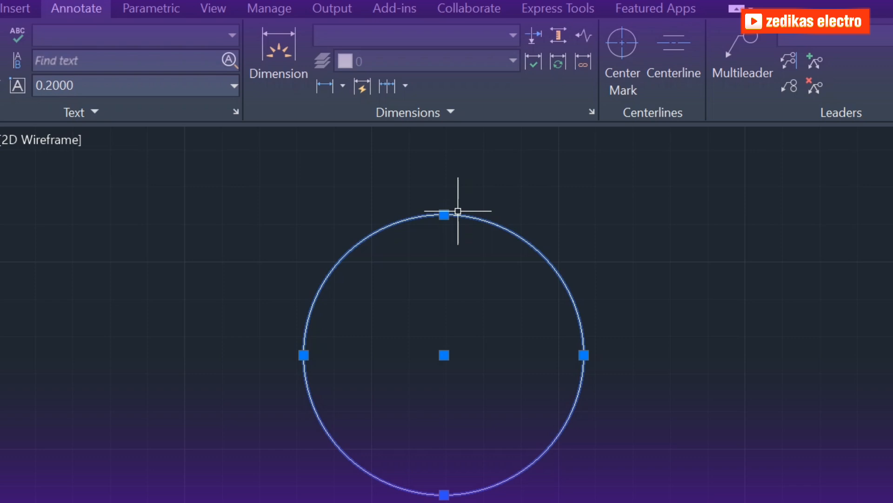
pyautogui.click(623, 51)
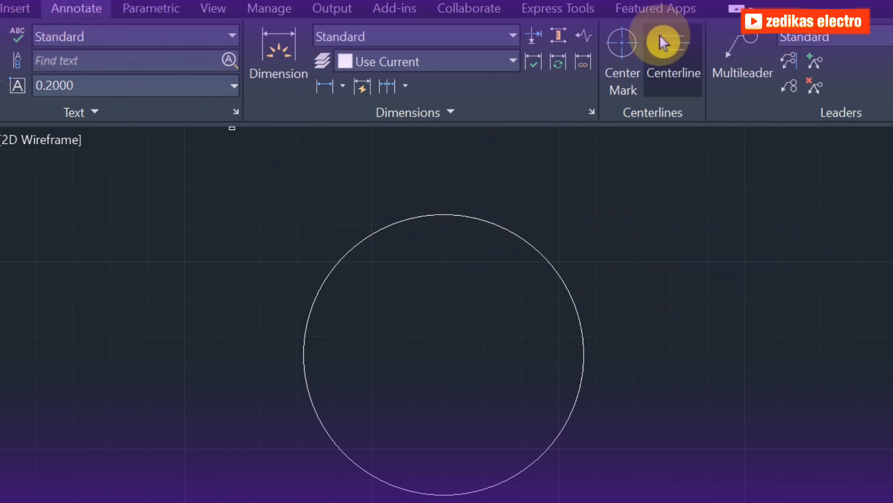
pyautogui.click(624, 50)
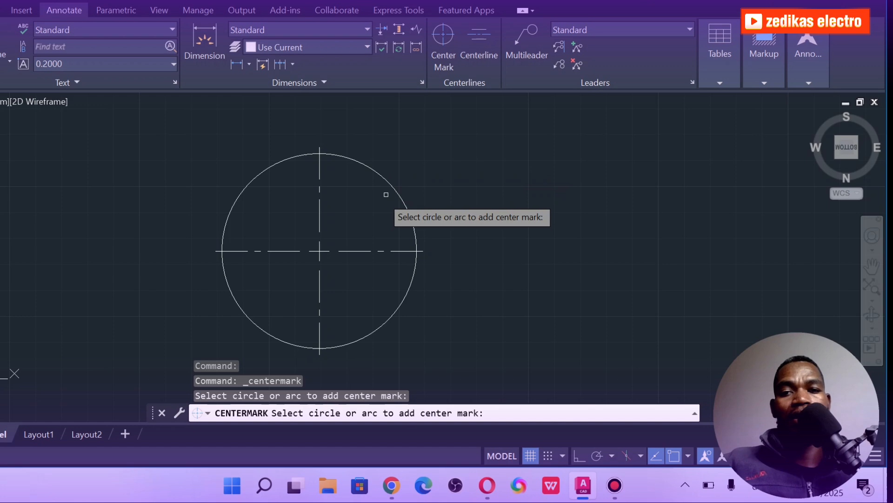
pyautogui.scroll(2, 477, 316)
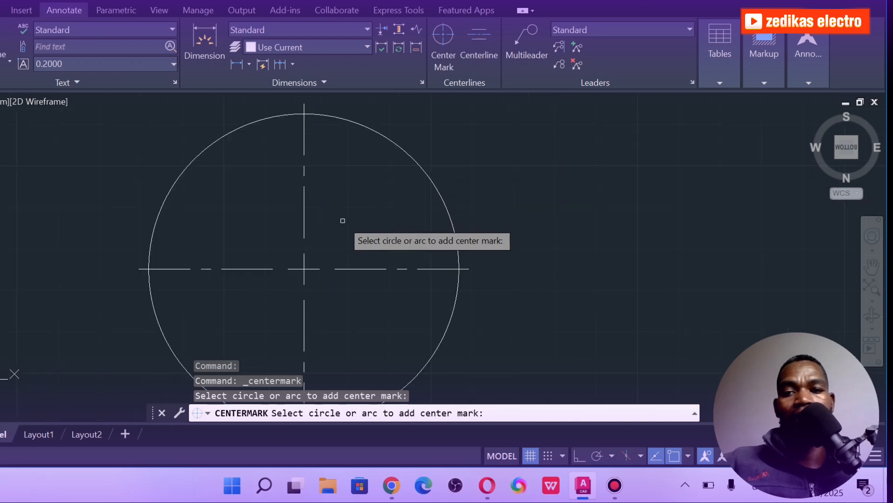
pyautogui.scroll(-4, 477, 316)
pyautogui.scroll(2, 343, 225)
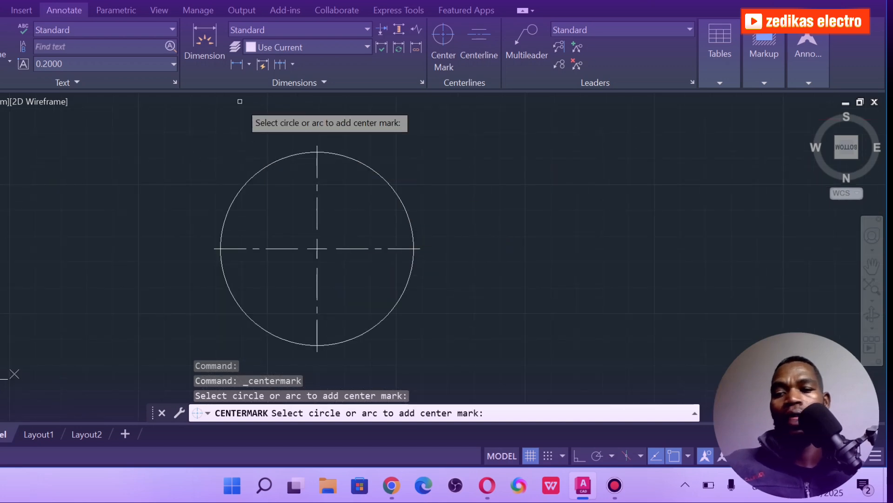
pyautogui.press('Escape')
# Step: Copy the standalone circle without its center mark about 6.1 units to the right, using its right edge as the base point
pyautogui.click(296, 154)
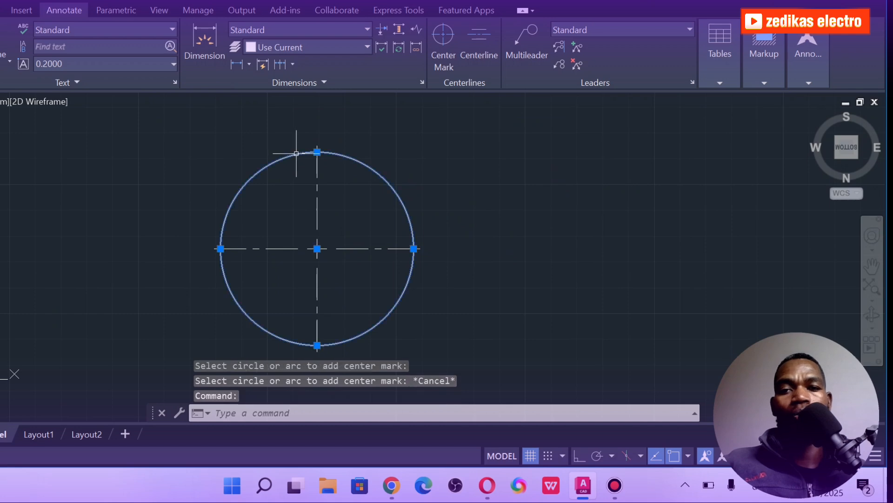
pyautogui.click(3, 10)
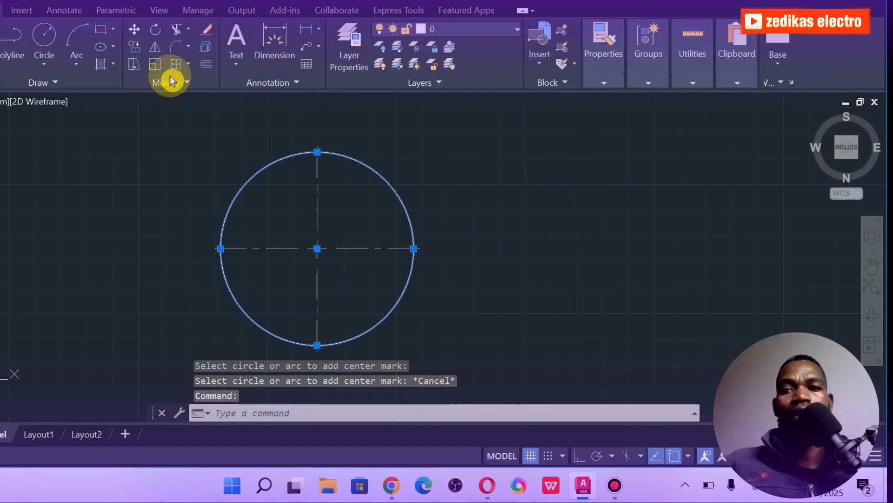
pyautogui.click(135, 50)
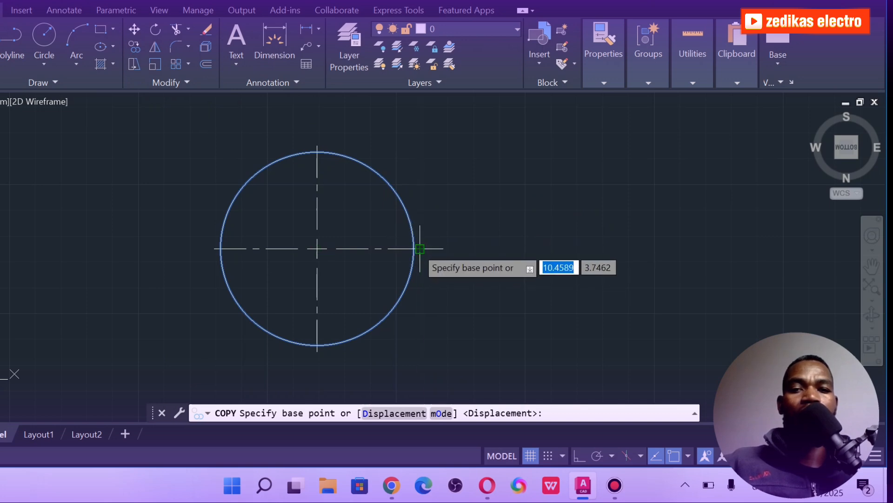
pyautogui.click(414, 248)
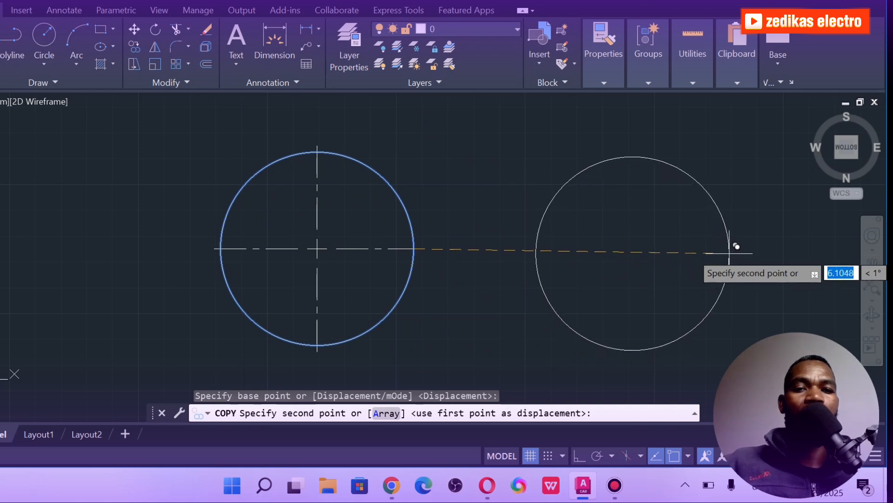
pyautogui.click(730, 249)
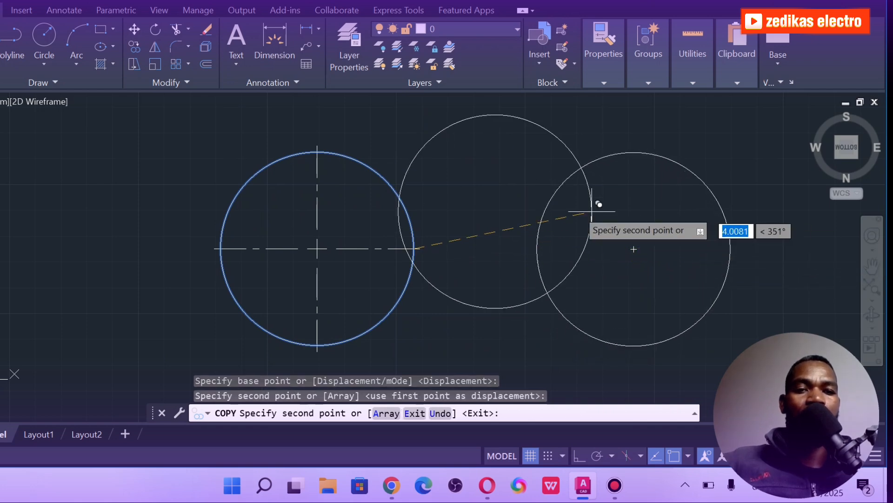
pyautogui.press('Escape')
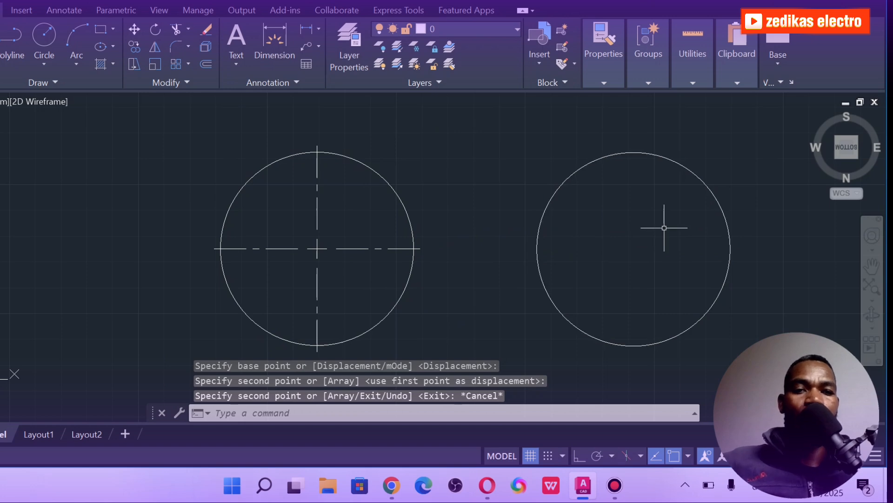
# Step: Use the CENTERMARK command to add a center mark to the copied circle
pyautogui.scroll(3, 672, 224)
pyautogui.scroll(-3, 671, 228)
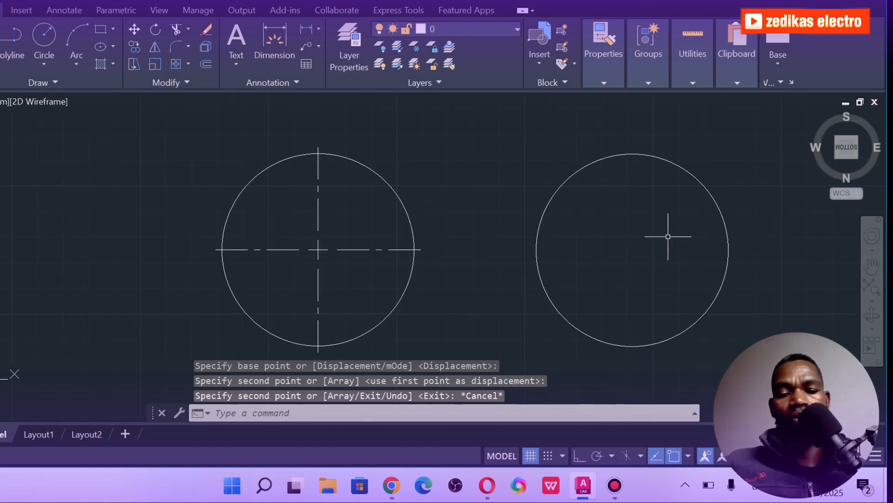
pyautogui.write('CENTERLINE')
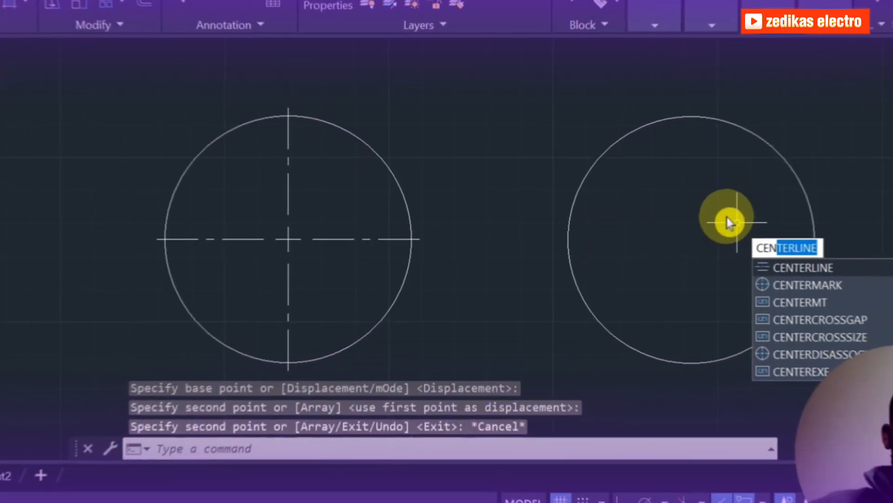
pyautogui.click(791, 285)
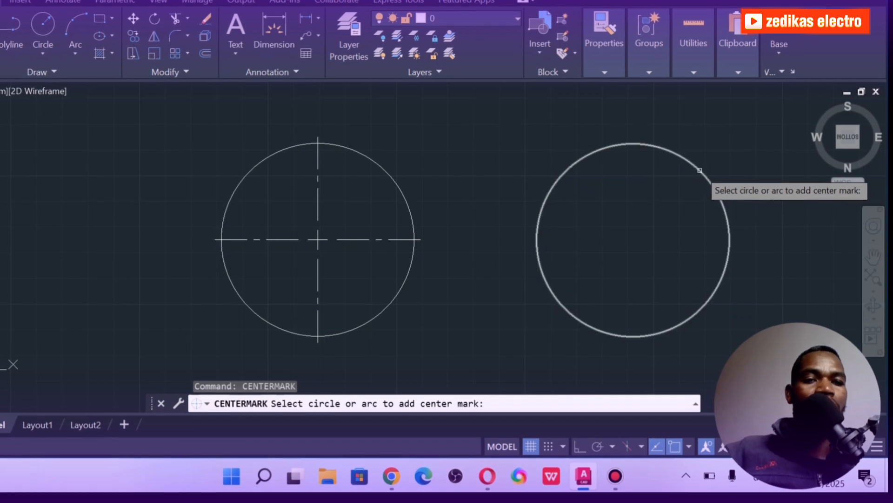
pyautogui.click(699, 170)
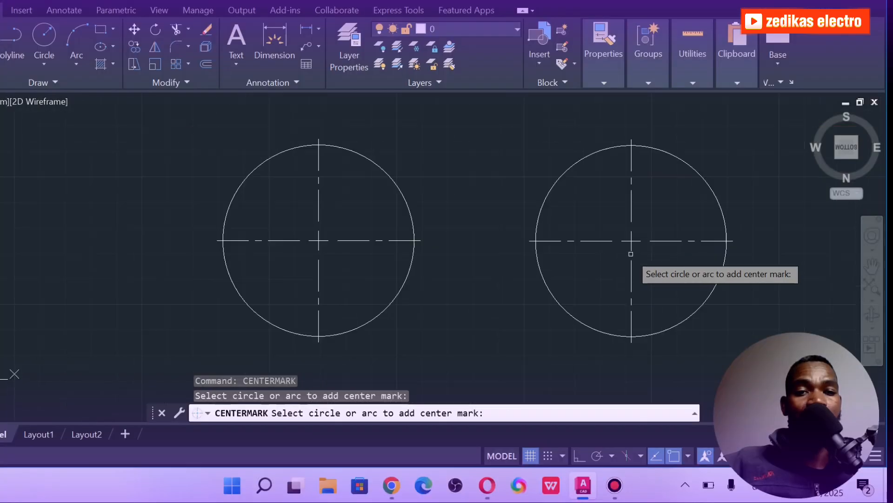
# Step: Examine the two center-marked circles and the hatched frames with their centerlines and centred circles
pyautogui.scroll(-5, 702, 226)
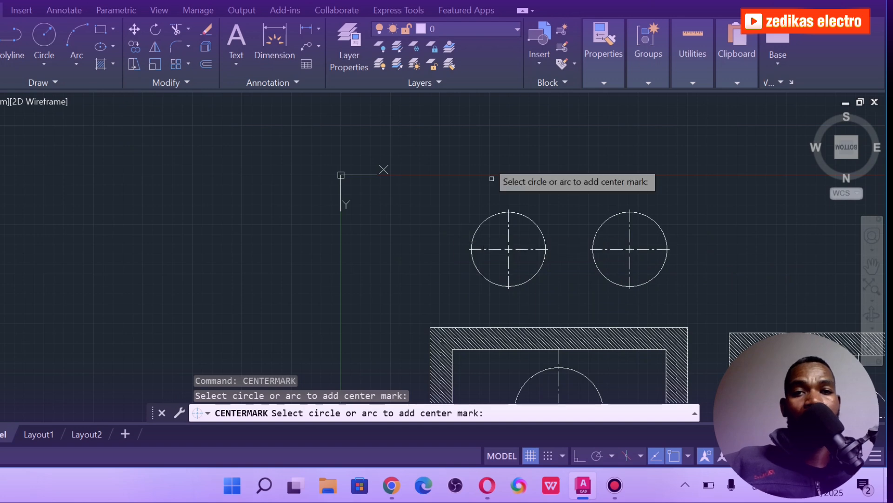
pyautogui.scroll(-2, 664, 273)
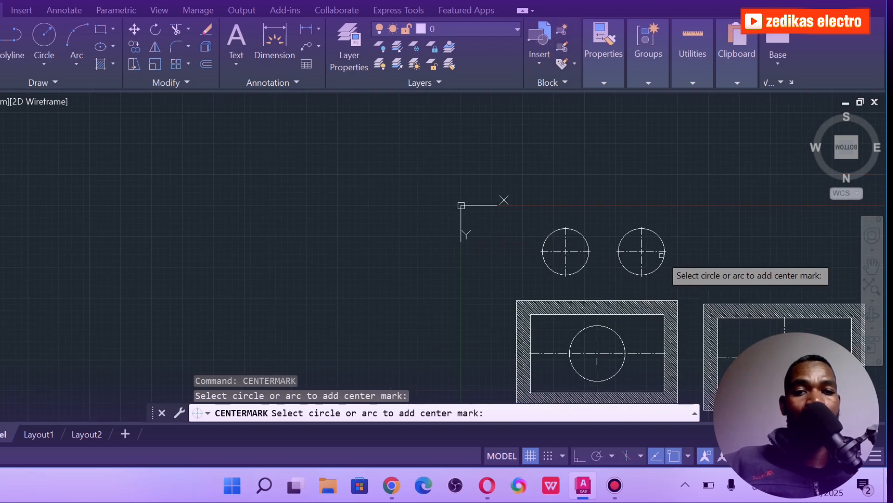
pyautogui.scroll(4, 662, 283)
pyautogui.scroll(-3, 662, 283)
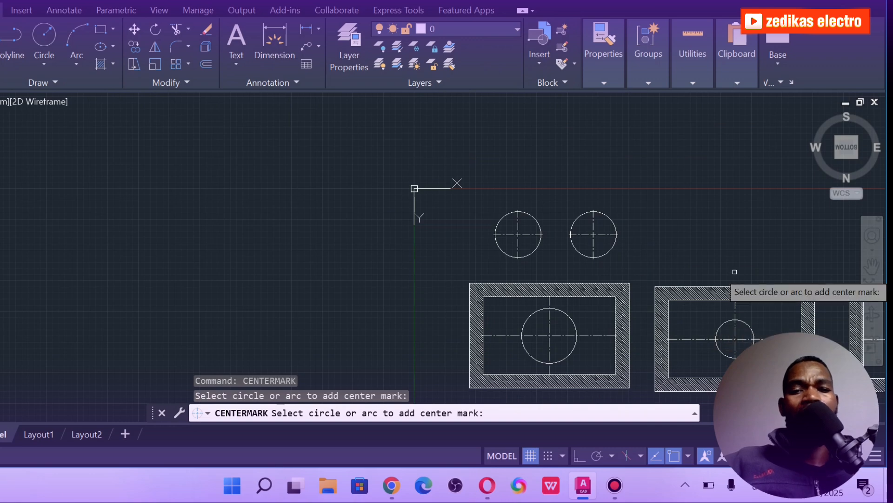
pyautogui.scroll(-2, 765, 283)
pyautogui.scroll(5, 767, 338)
pyautogui.scroll(-4, 711, 317)
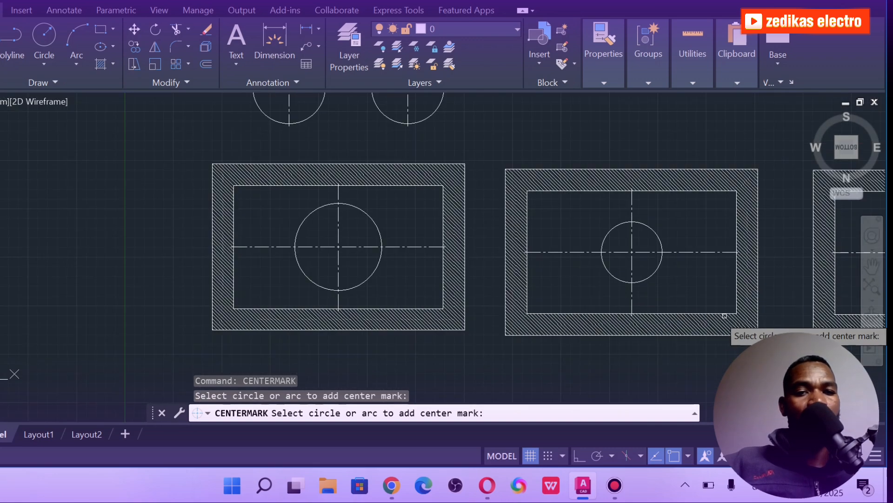
pyautogui.scroll(4, 721, 315)
pyautogui.scroll(-6, 722, 315)
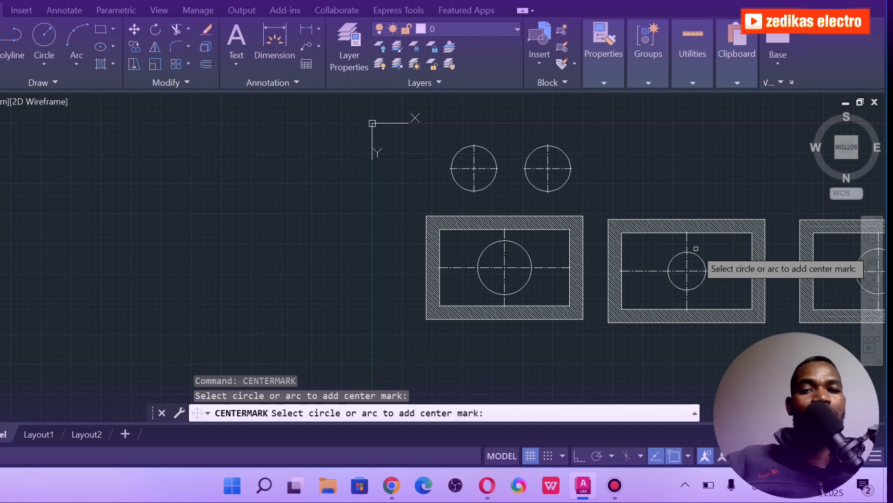